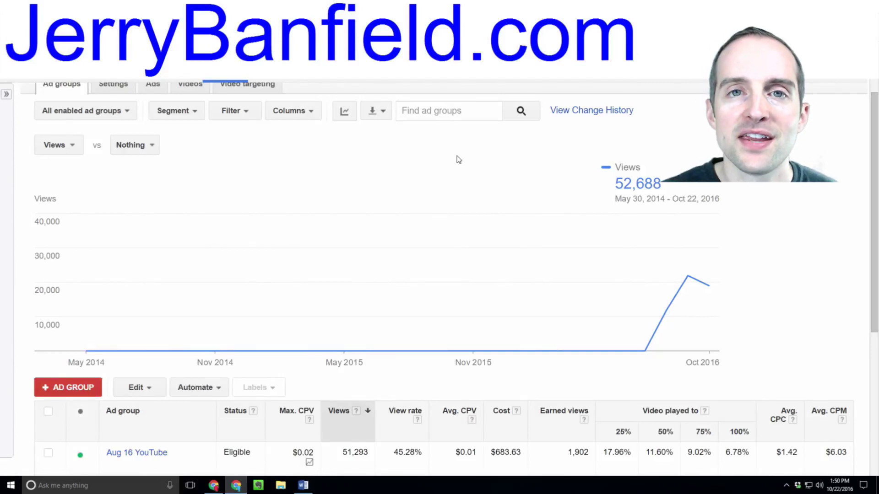
- Open the Aug 16 YouTube ad group and look through its stats
scroll(423, 174, "down", 3)
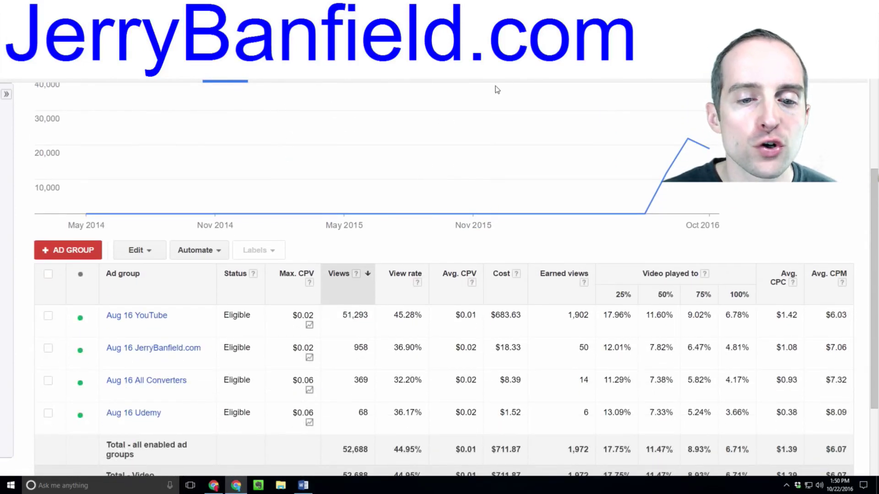
scroll(475, 122, "down", 2)
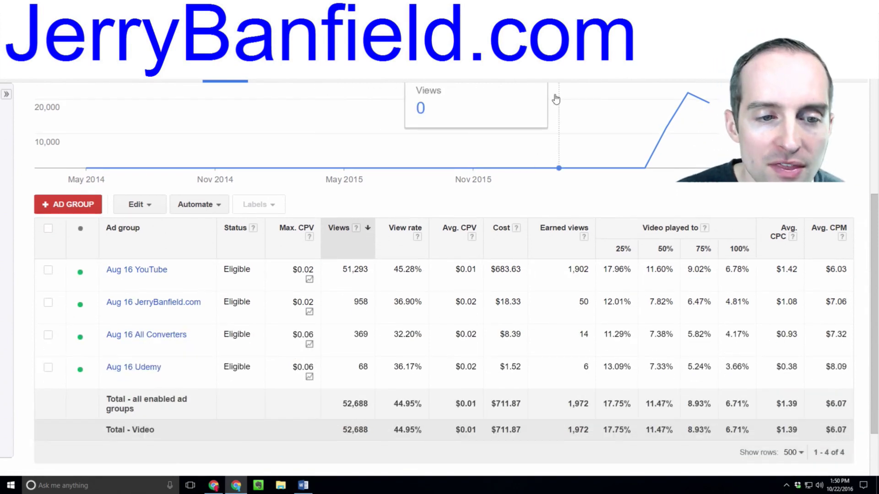
scroll(310, 407, "down", 1)
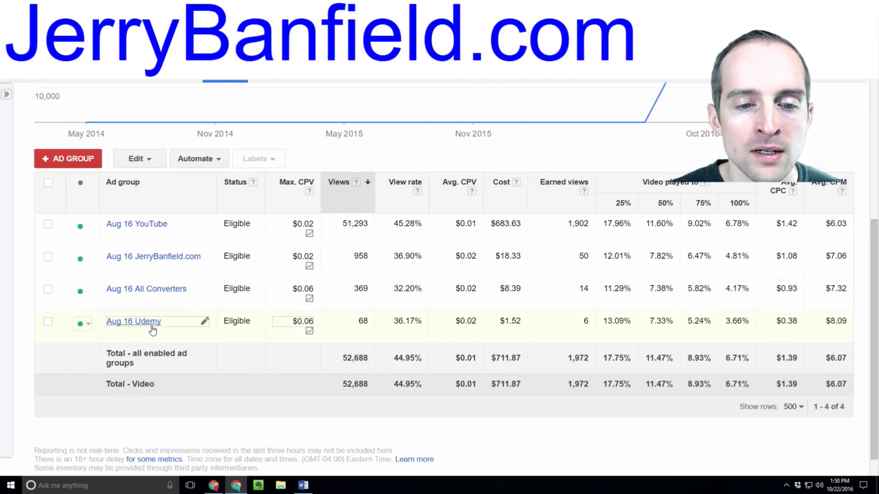
left_click(138, 228)
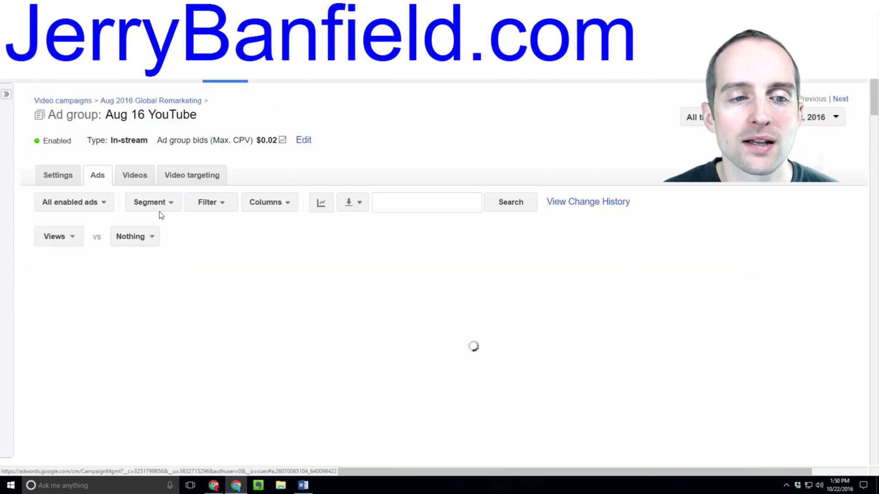
scroll(260, 238, "down", 5)
scroll(258, 249, "down", 3)
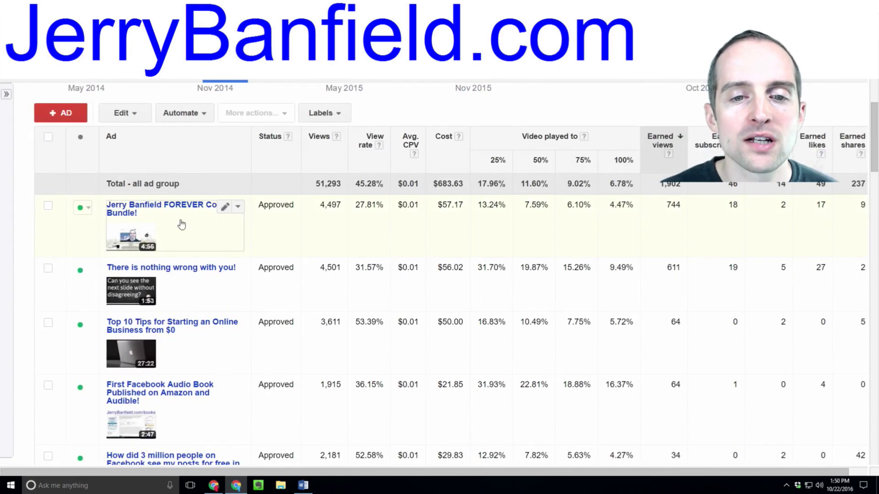
scroll(174, 218, "down", 7)
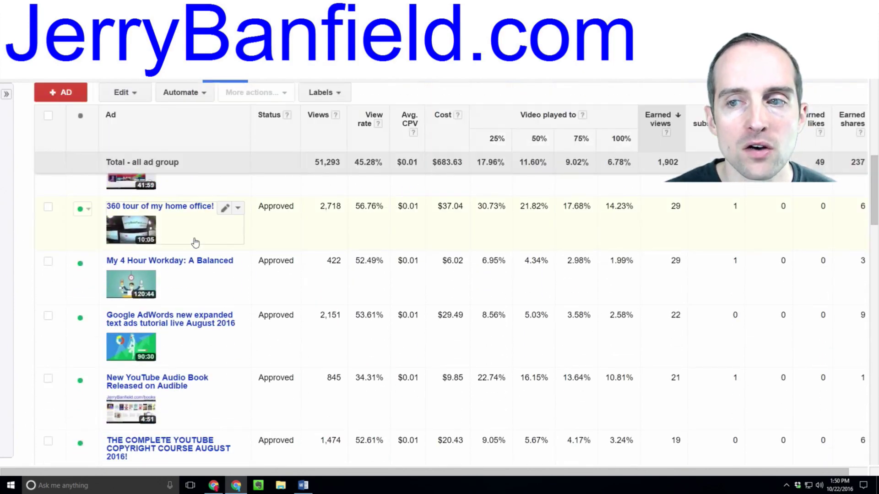
scroll(199, 257, "down", 5)
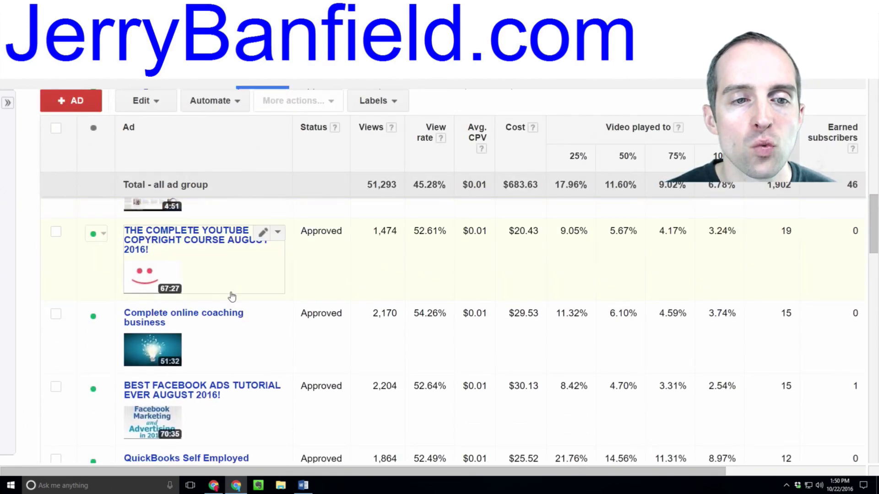
scroll(232, 297, "down", 6)
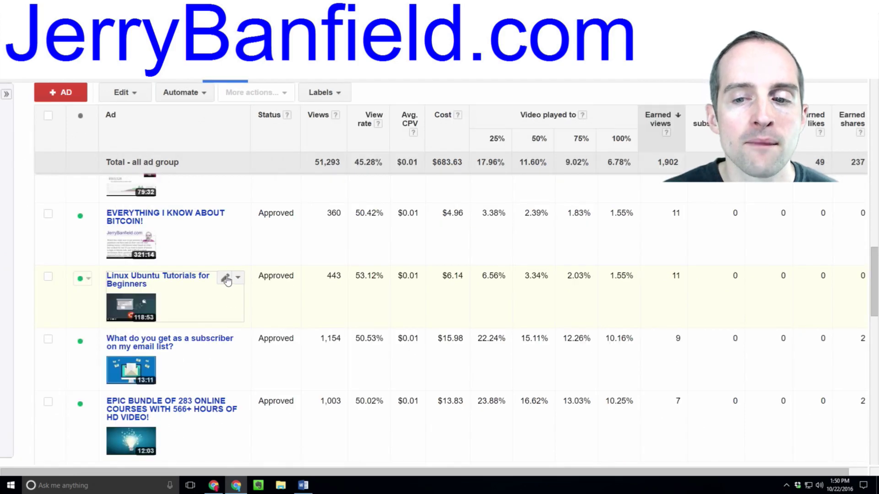
scroll(226, 284, "up", 15)
scroll(227, 284, "up", 2)
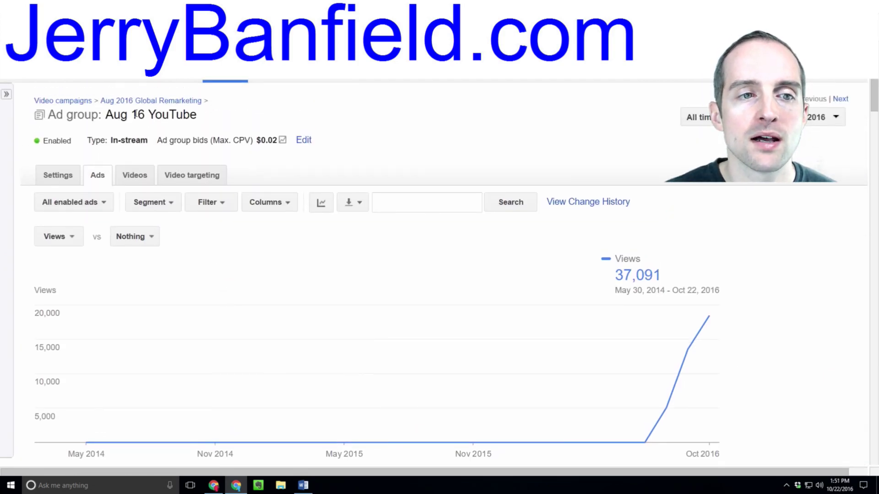
- Return to the Aug 2016 Global Remarketing campaign's list of ad groups
left_click(130, 109)
left_click(65, 177)
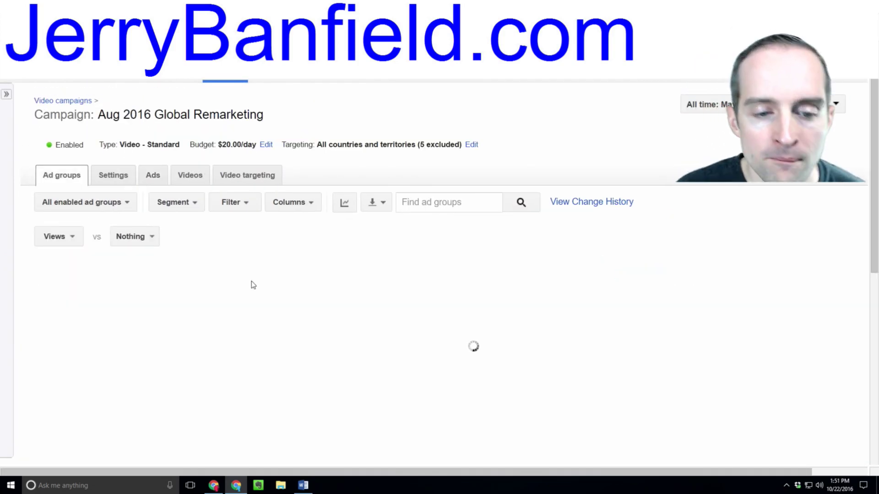
scroll(251, 284, "down", 6)
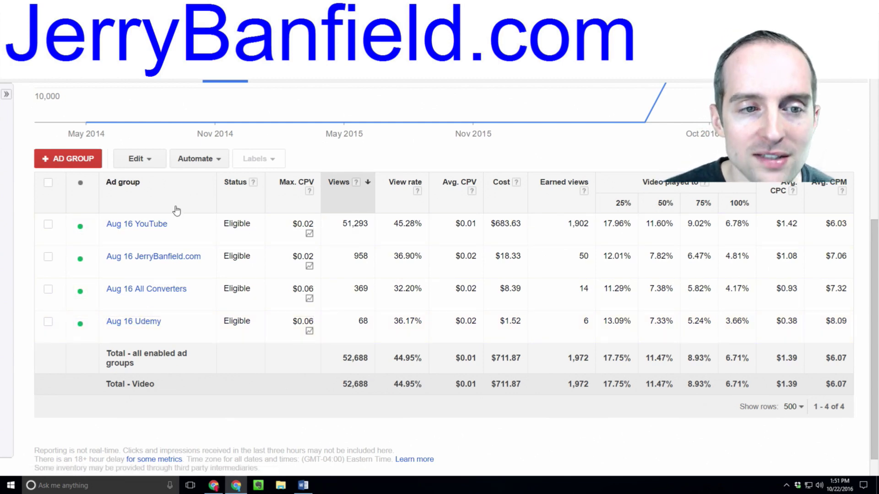
- Start a new ad group and show the 'Narrow your targeting (optional)' choices
left_click(59, 157)
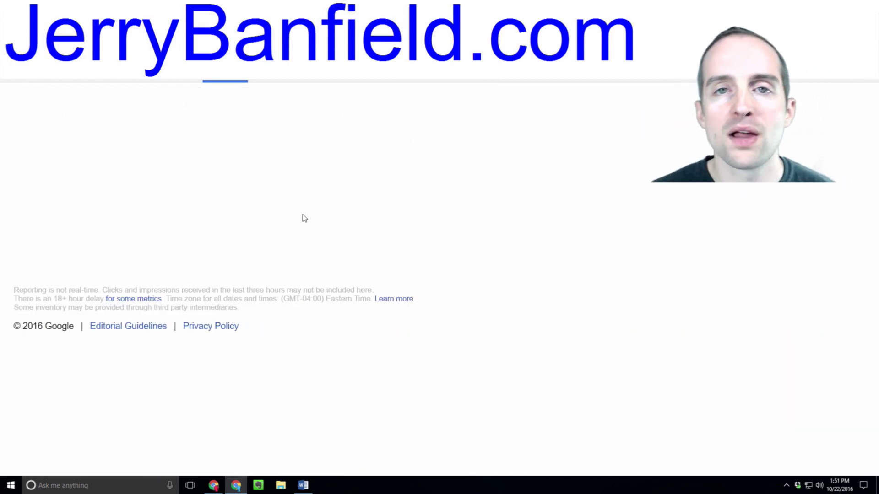
scroll(279, 233, "down", 1)
scroll(284, 232, "up", 1)
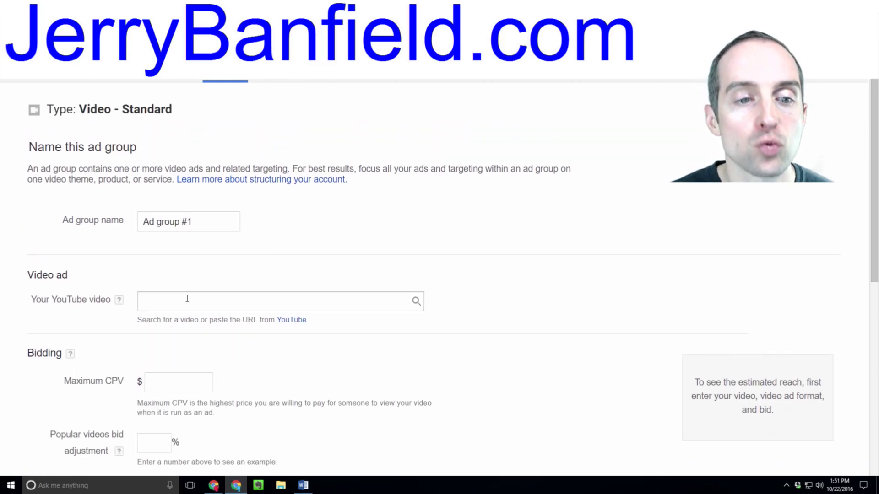
scroll(184, 296, "down", 5)
scroll(184, 298, "down", 1)
scroll(187, 301, "up", 4)
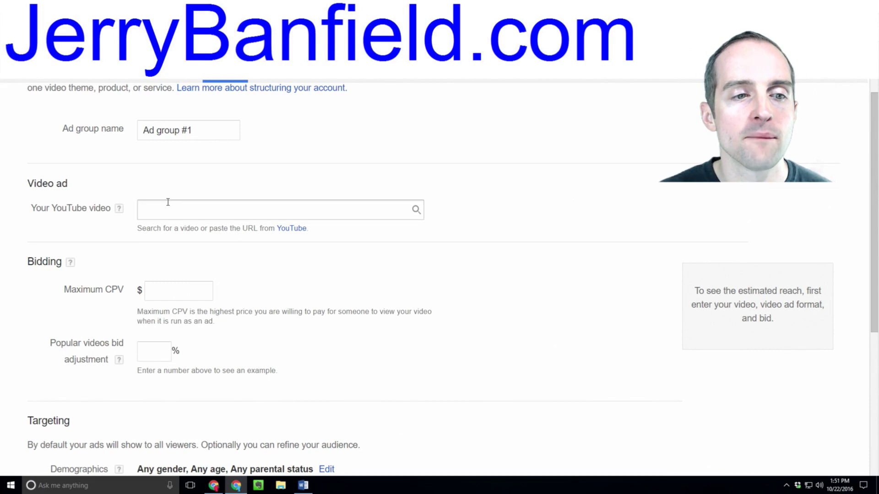
scroll(180, 224, "down", 5)
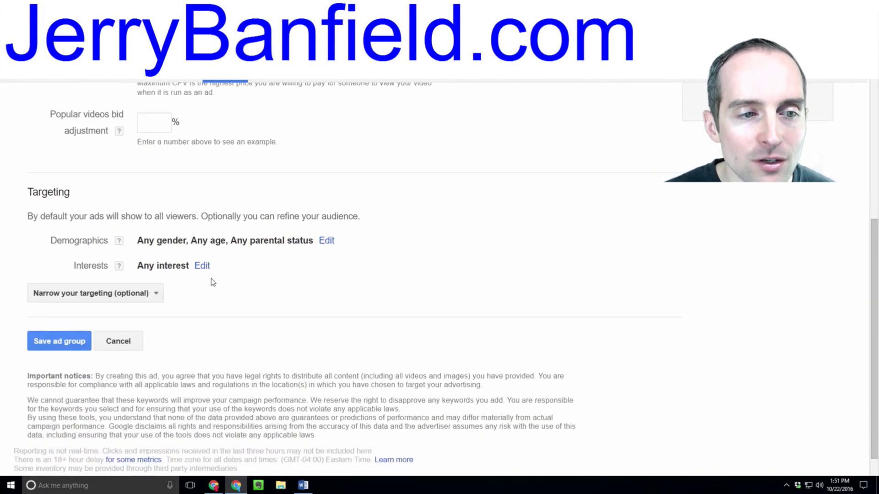
left_click(149, 294)
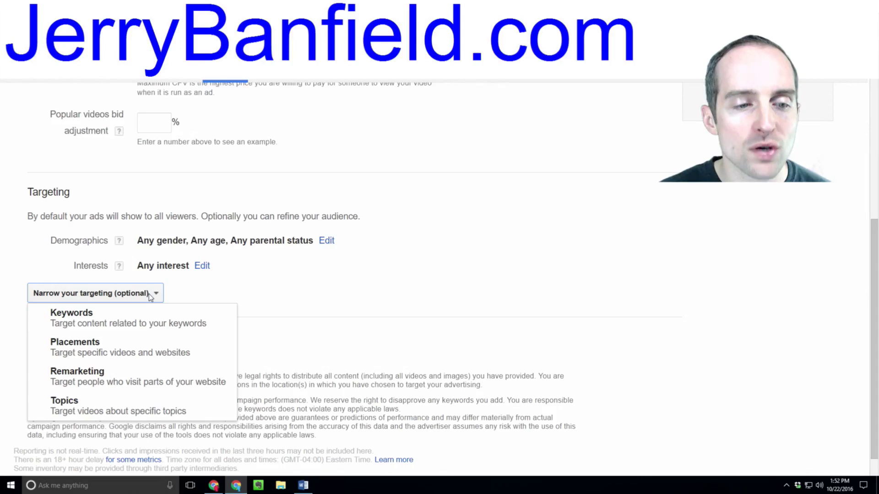
- Add Remarketing targeting and review the five video remarketing lists, leaving all unselected
left_click(128, 378)
scroll(453, 233, "down", 1)
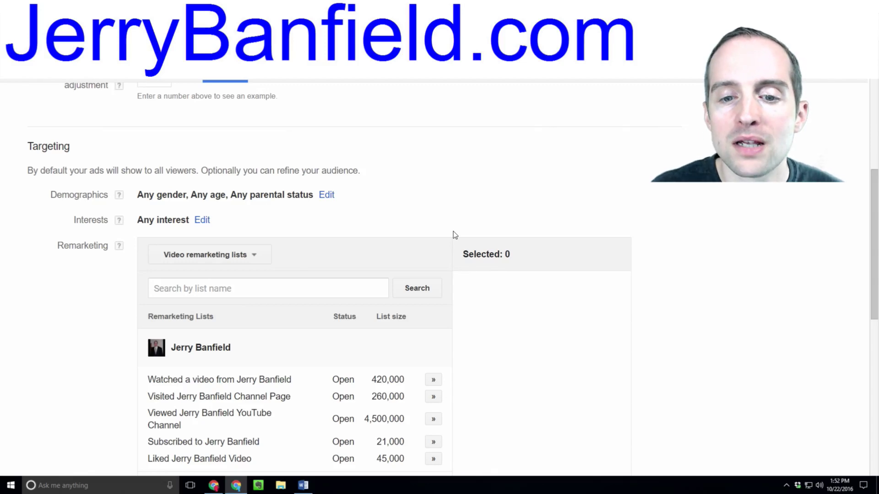
scroll(453, 231, "down", 1)
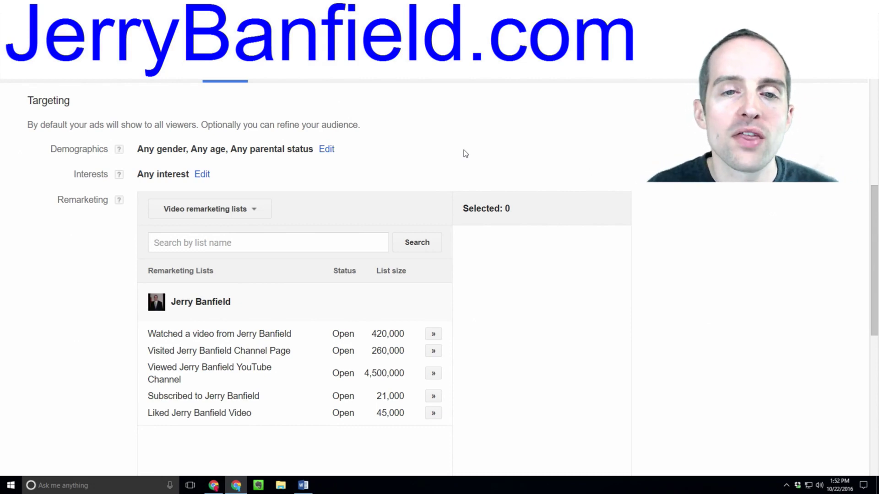
scroll(457, 202, "down", 2)
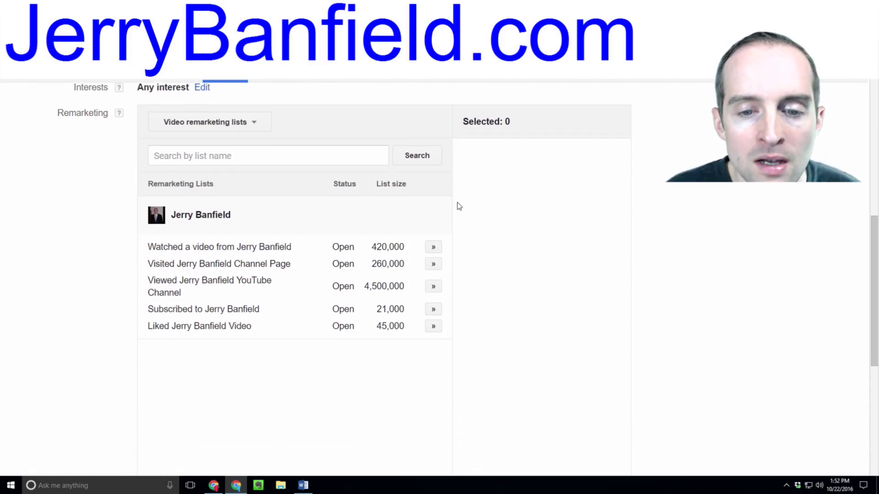
- Switch the remarketing list type to AdWords remarketing lists and browse them
left_click(243, 120)
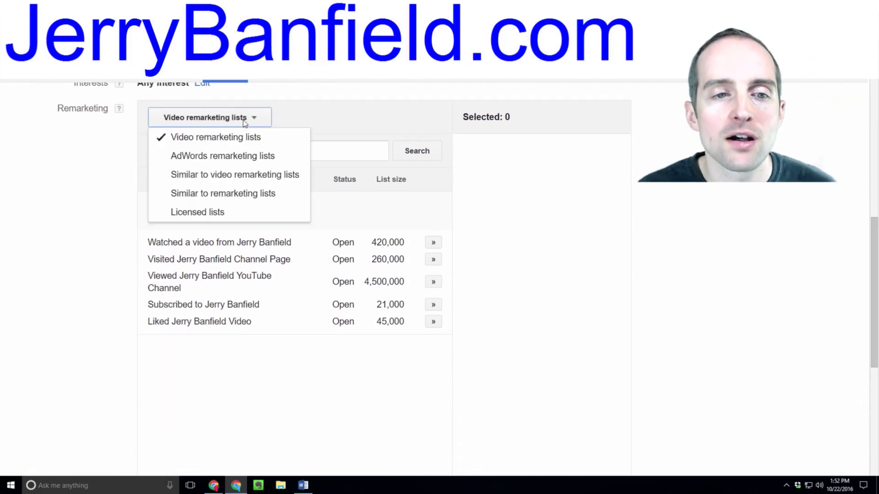
left_click(238, 155)
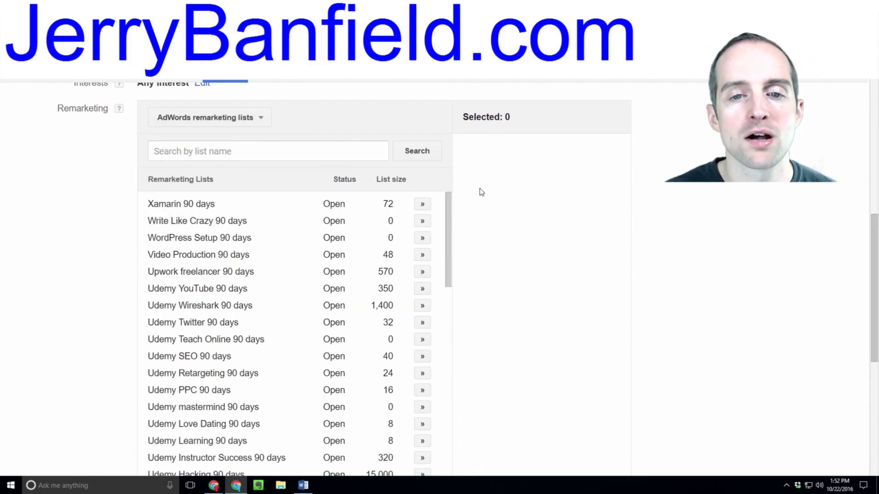
scroll(393, 249, "down", 3)
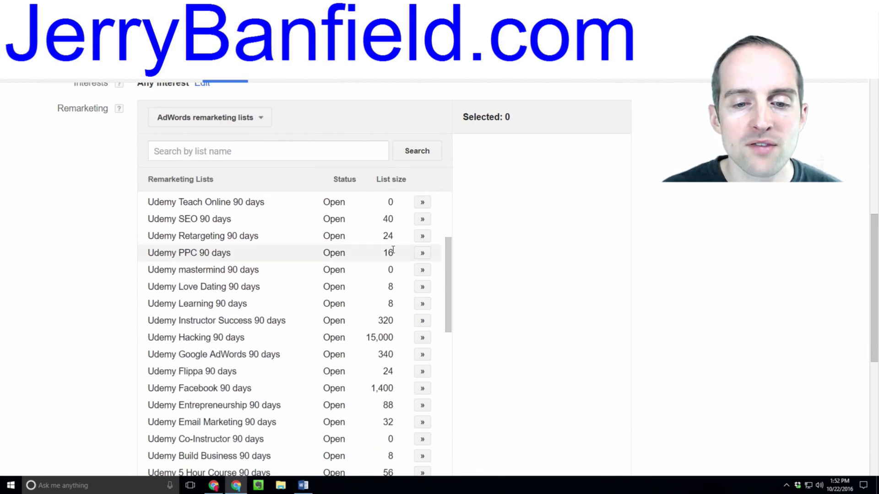
scroll(393, 250, "down", 8)
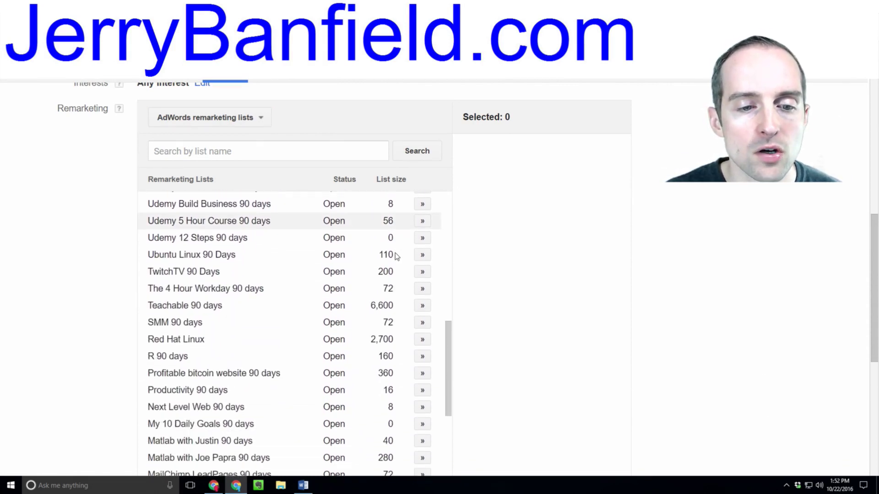
scroll(396, 256, "up", 6)
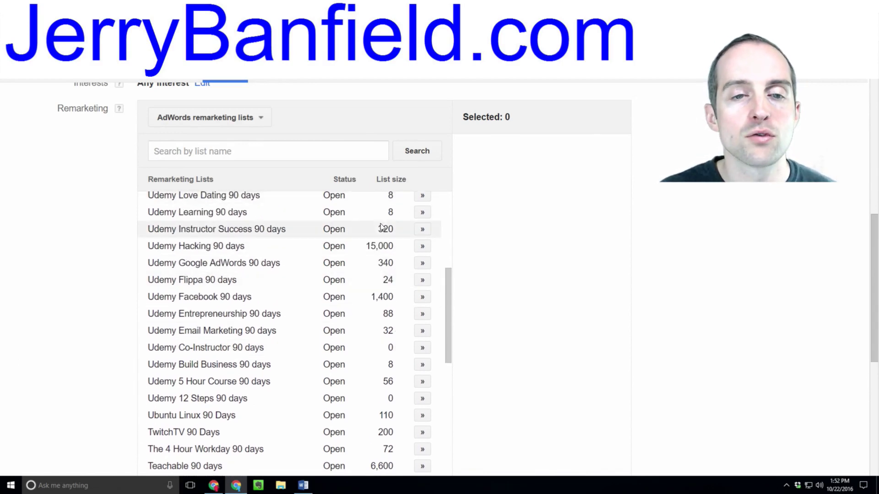
scroll(381, 260, "down", 8)
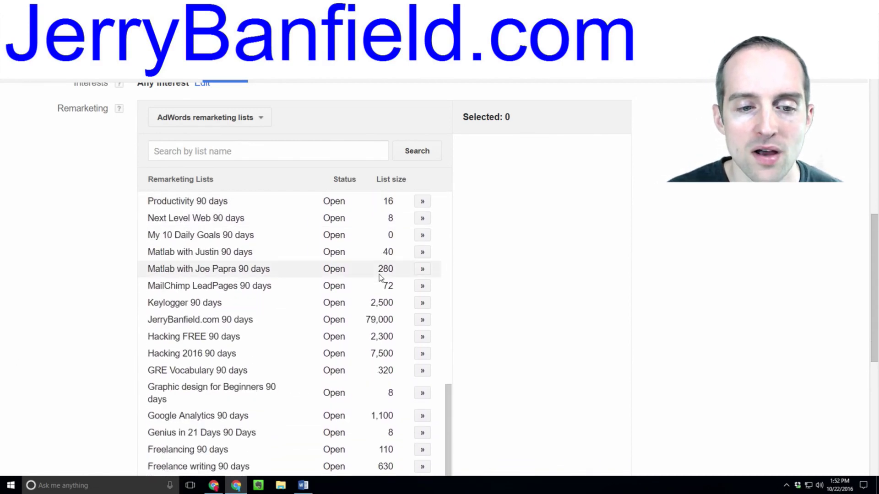
scroll(380, 311, "down", 3)
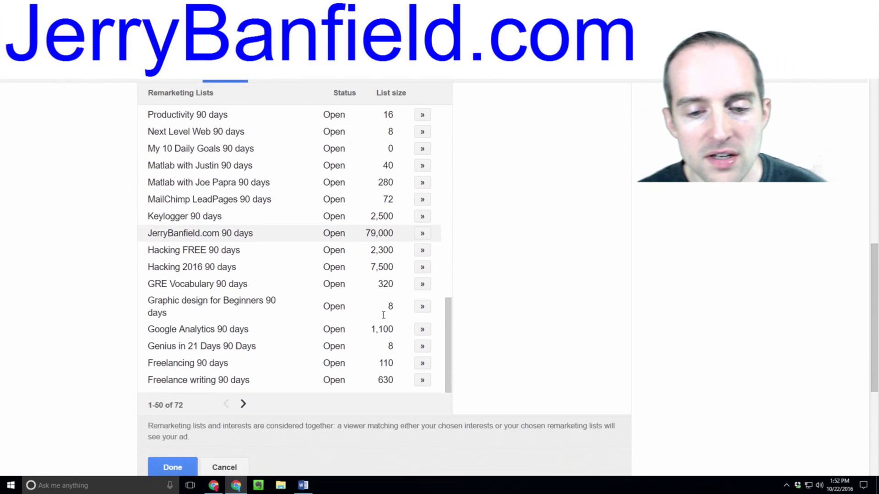
- Go to the second page of lists, then switch back to Video remarketing lists
left_click(244, 353)
scroll(334, 255, "up", 3)
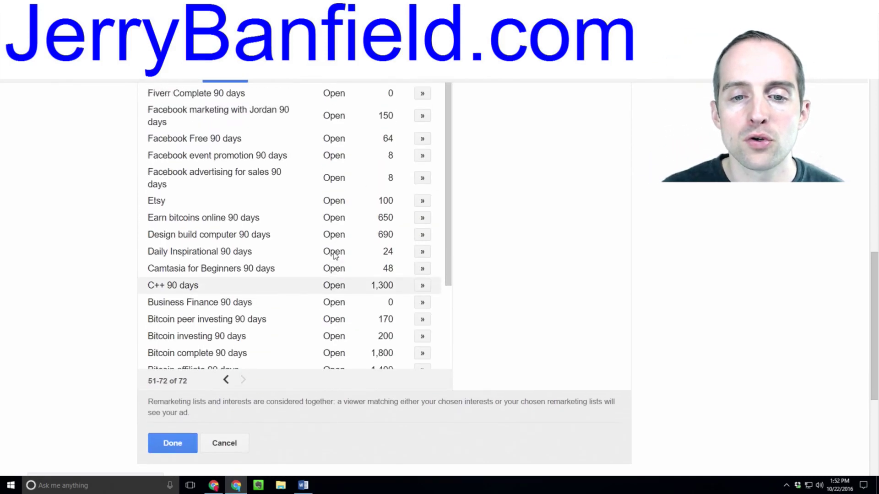
scroll(335, 253, "up", 1)
left_click(216, 164)
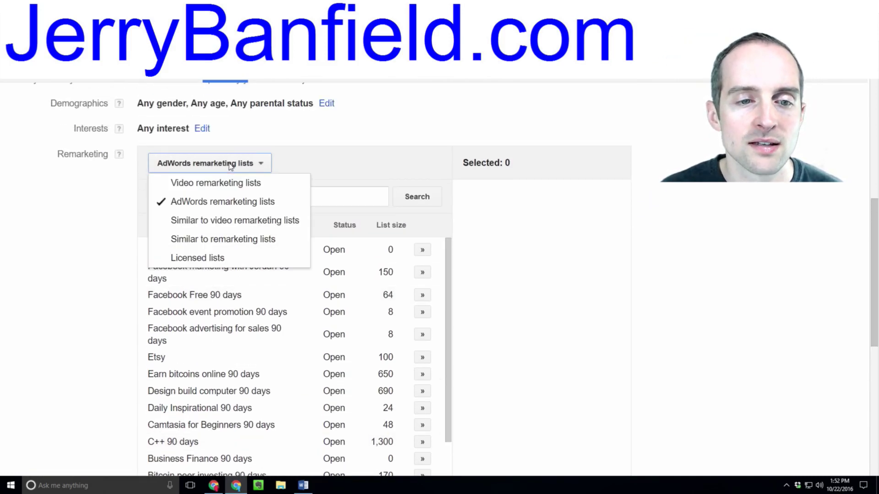
left_click(222, 182)
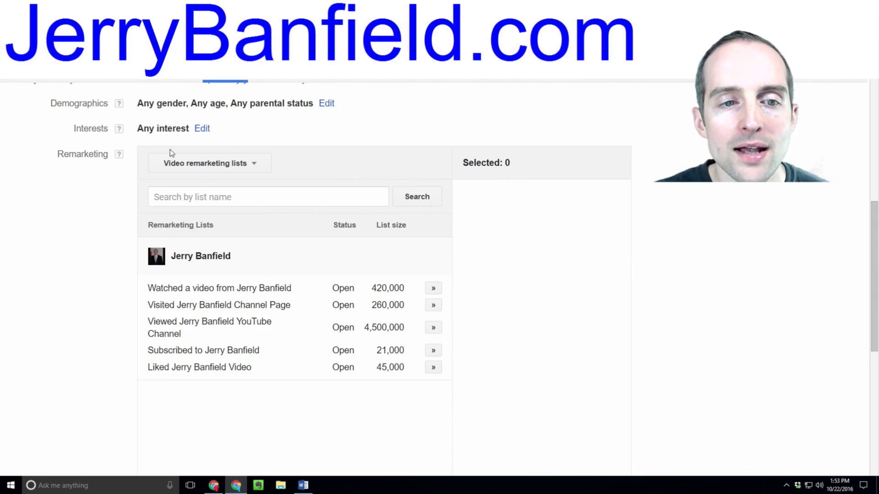
- Cancel remarketing targeting without selecting any list
scroll(242, 206, "down", 4)
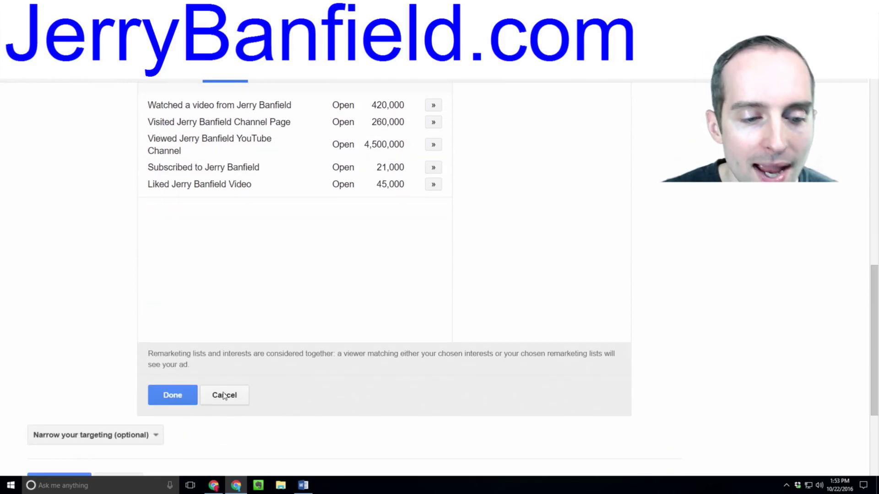
scroll(263, 382, "up", 2)
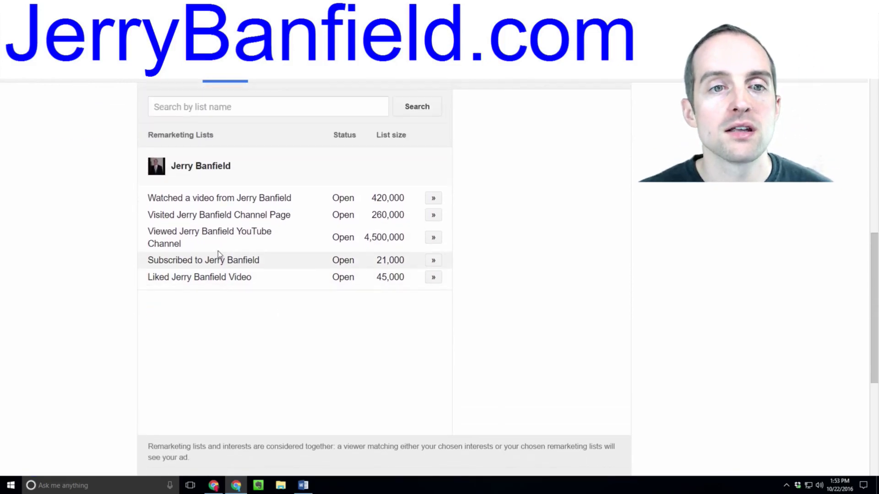
scroll(218, 251, "up", 3)
scroll(258, 320, "down", 5)
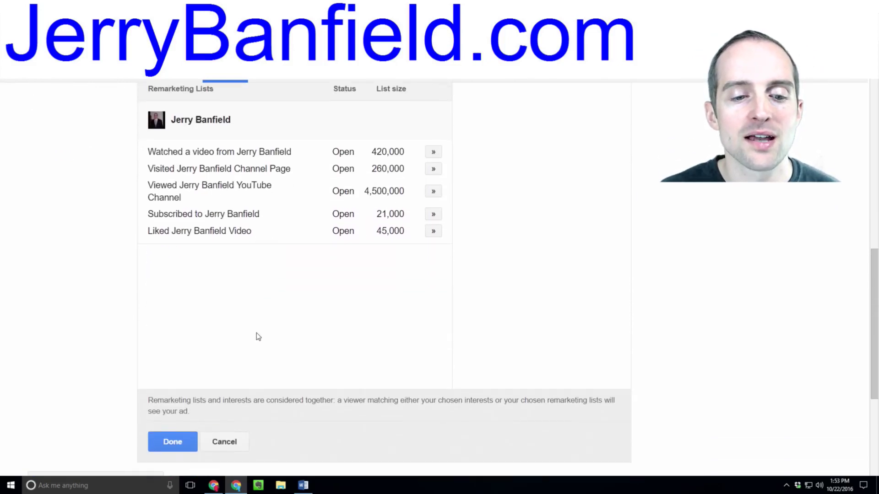
left_click(225, 398)
scroll(287, 272, "up", 2)
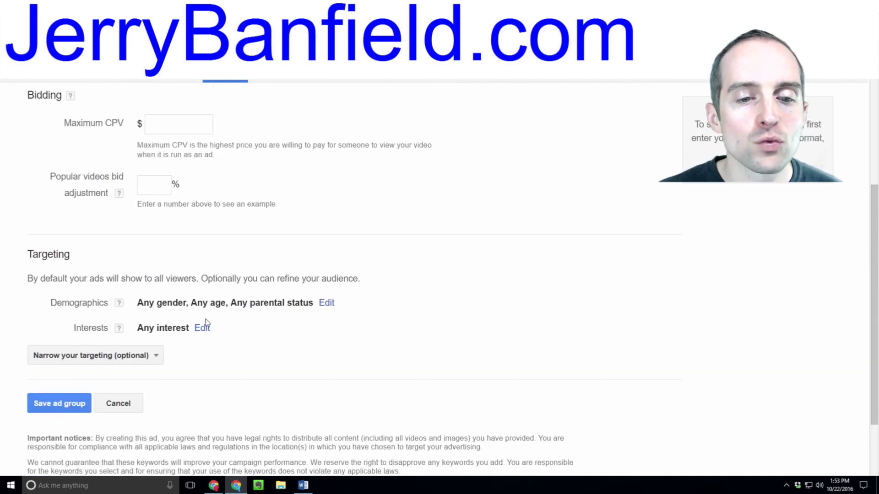
left_click(202, 327)
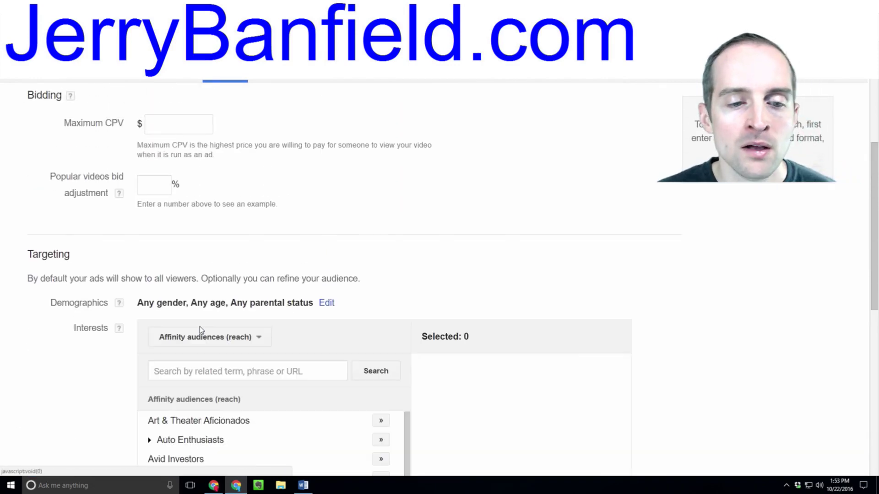
scroll(301, 246, "down", 3)
scroll(302, 241, "down", 1)
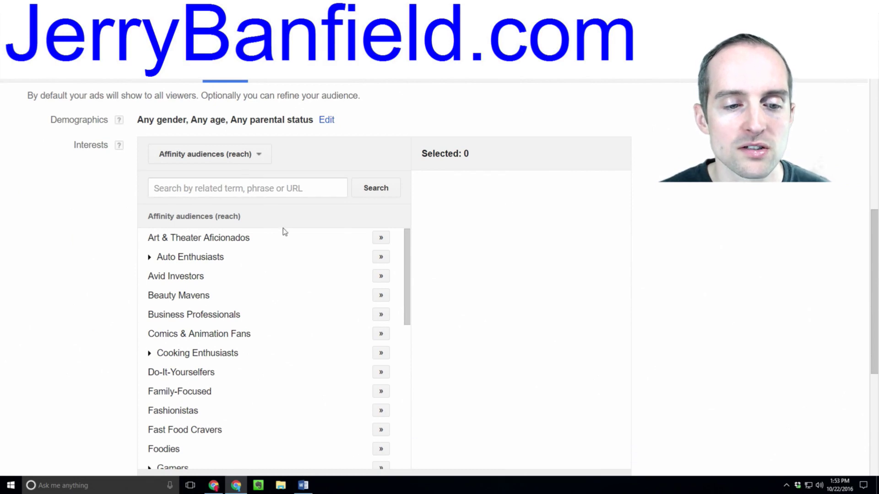
scroll(290, 259, "down", 1)
scroll(300, 287, "down", 6)
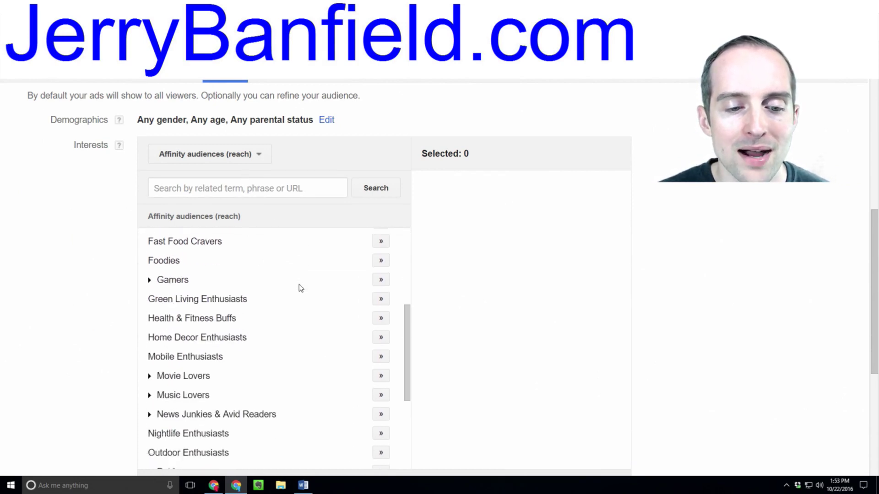
scroll(300, 285, "down", 3)
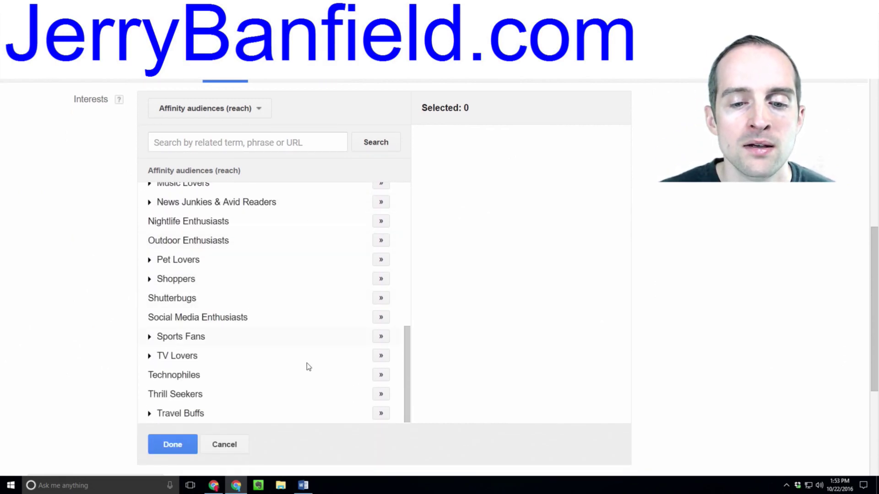
left_click(379, 376)
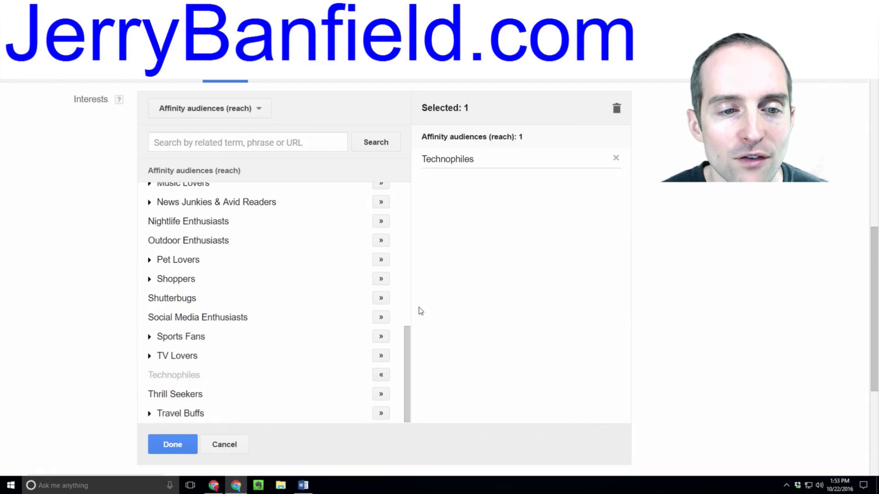
scroll(380, 285, "up", 5)
scroll(383, 239, "up", 1)
left_click(382, 235)
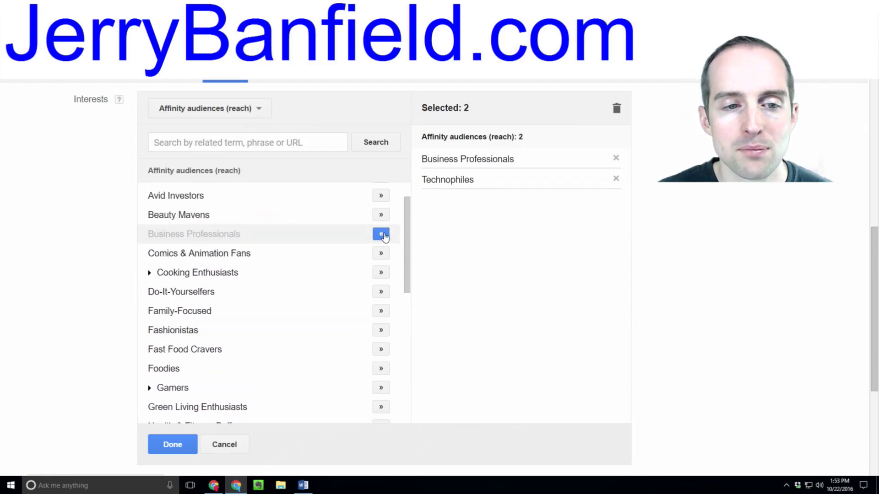
scroll(357, 275, "down", 1)
left_click(381, 246)
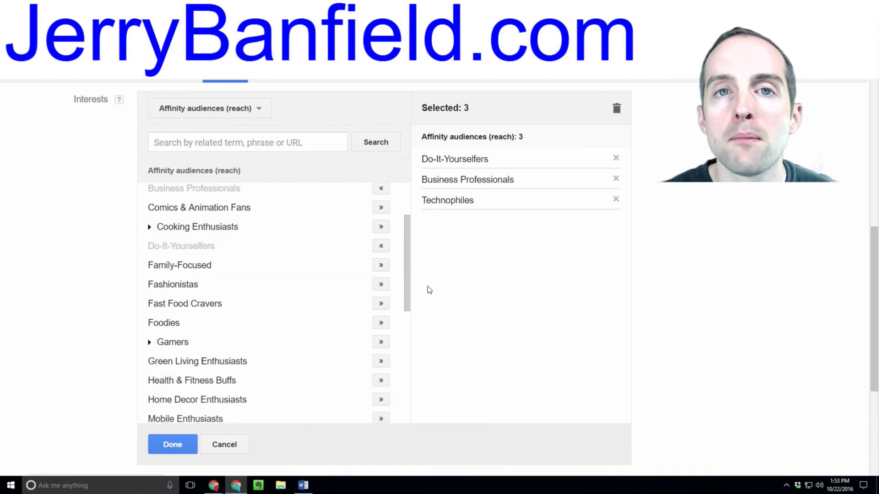
left_click(225, 445)
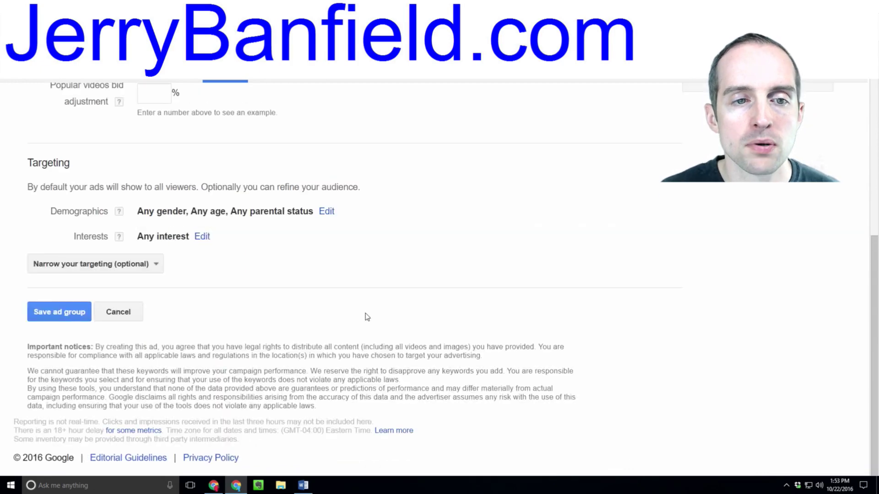
- Cancel the Ad group #1 form and land back on the campaign's four-ad-group table
scroll(320, 320, "up", 5)
scroll(302, 329, "down", 3)
left_click(118, 405)
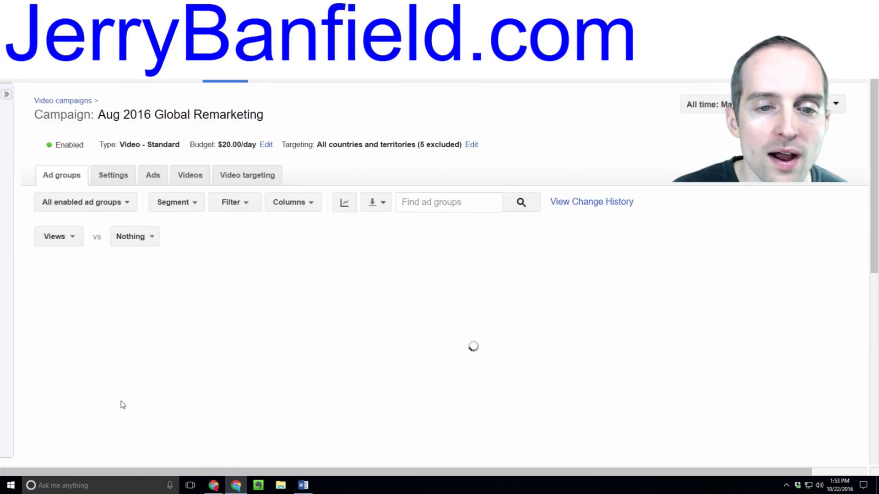
scroll(342, 253, "down", 7)
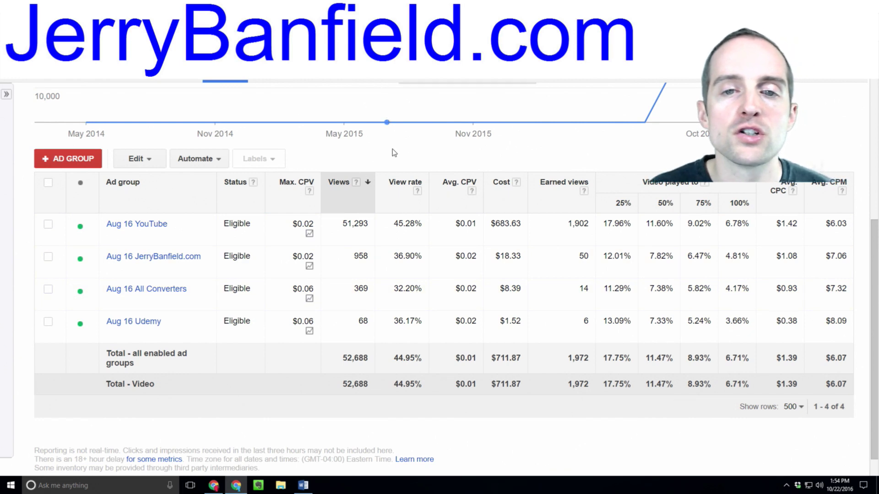
scroll(437, 187, "up", 1)
scroll(438, 188, "up", 1)
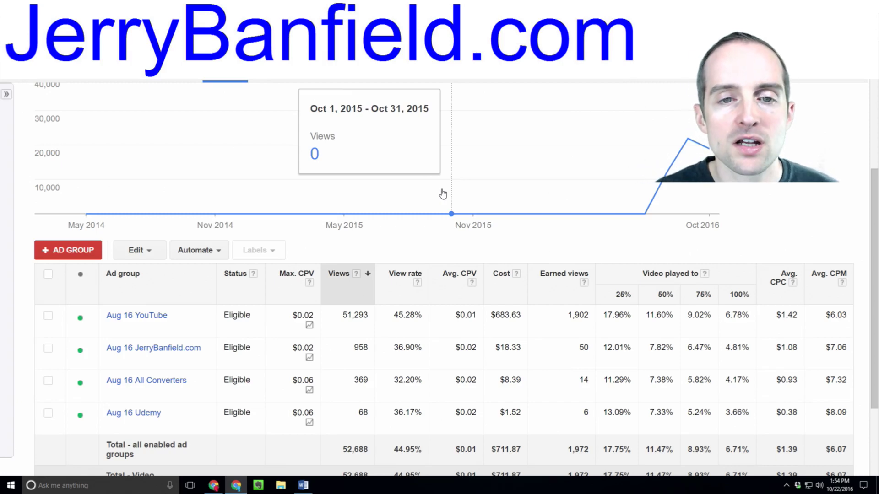
scroll(692, 185, "down", 2)
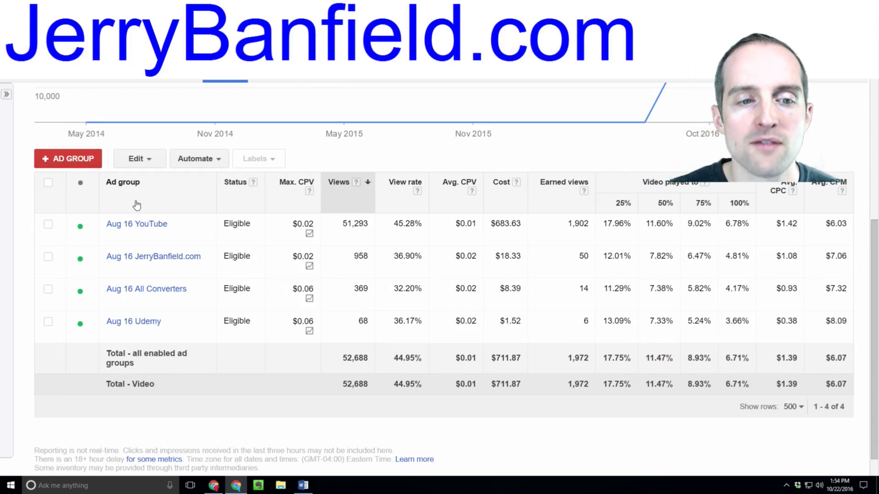
scroll(165, 221, "down", 1)
scroll(172, 282, "up", 5)
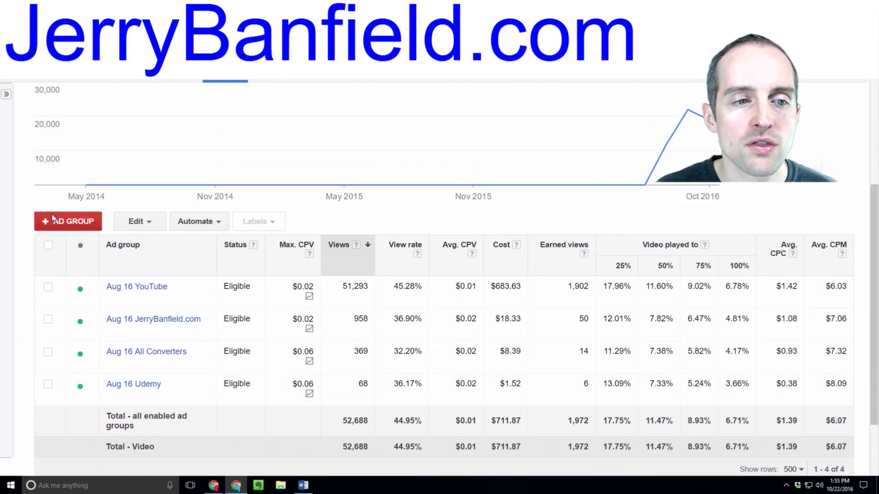
scroll(446, 212, "down", 4)
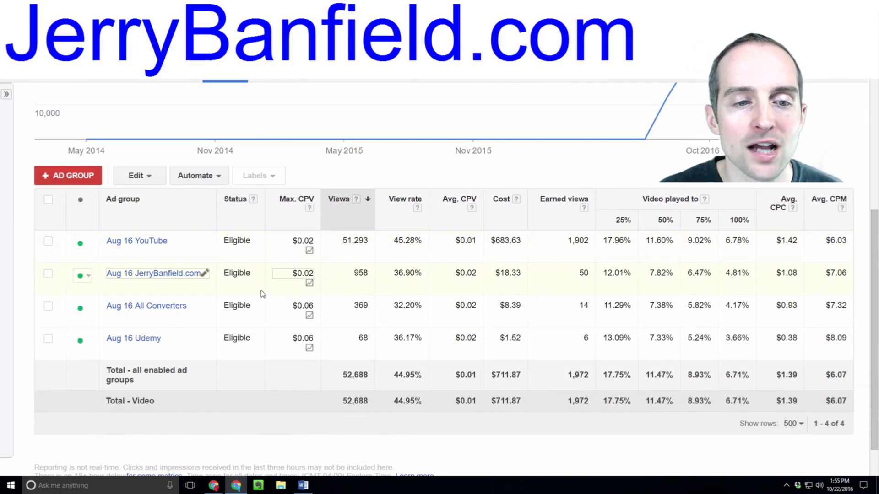